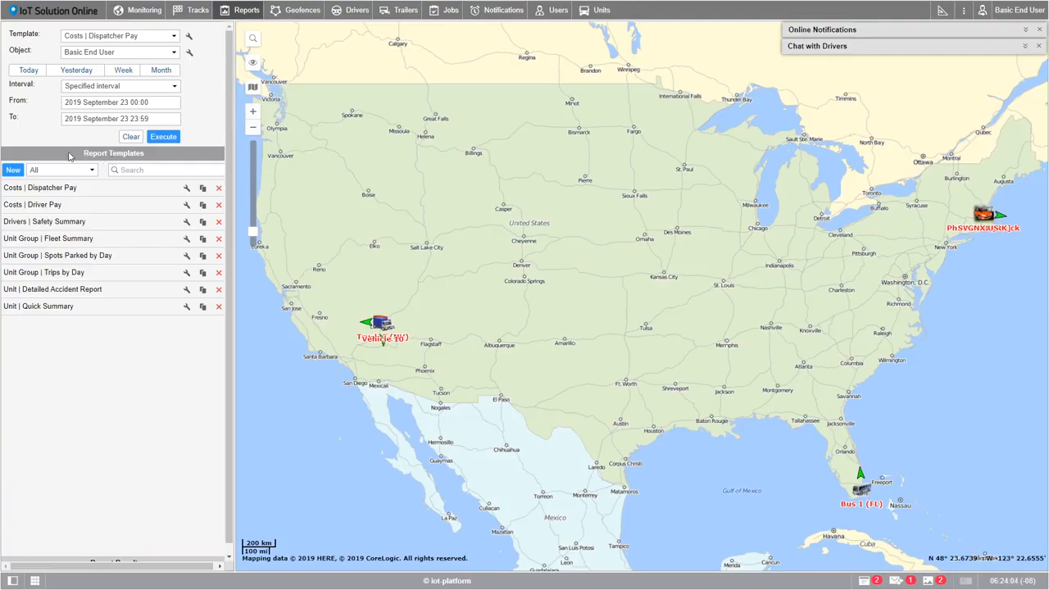
# - Create a new report template named "Parking Time Report" with the type Unit group
pyautogui.click(14, 170)
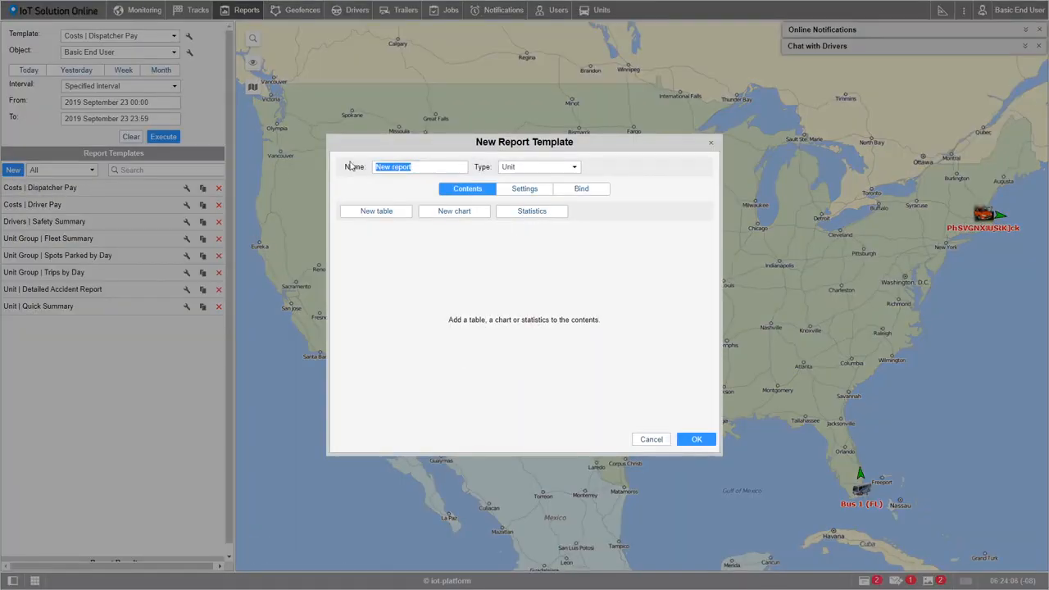
pyautogui.write('Parking Time Repo')
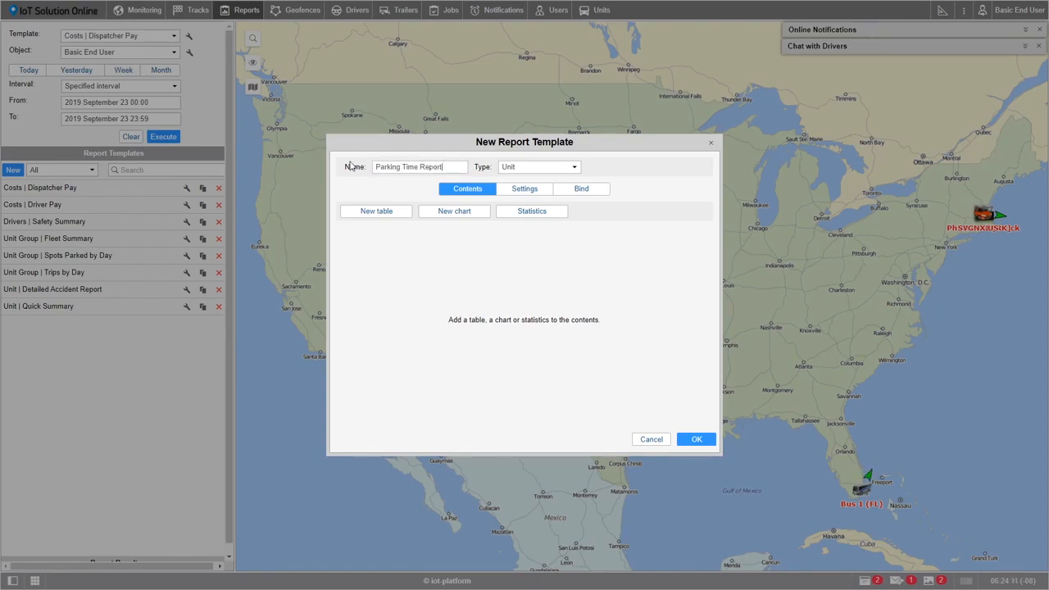
pyautogui.click(576, 168)
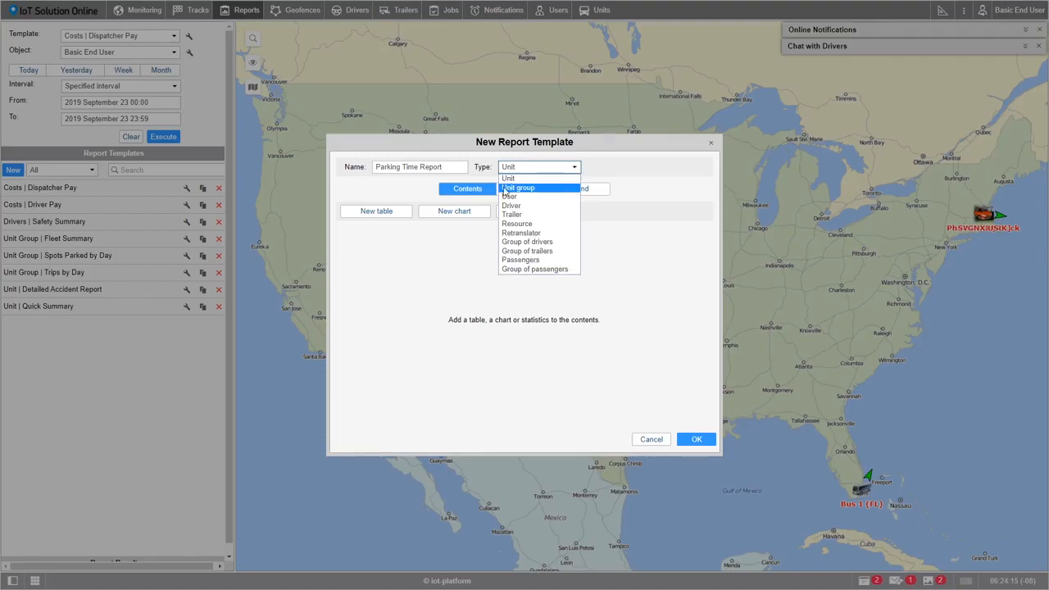
pyautogui.click(526, 190)
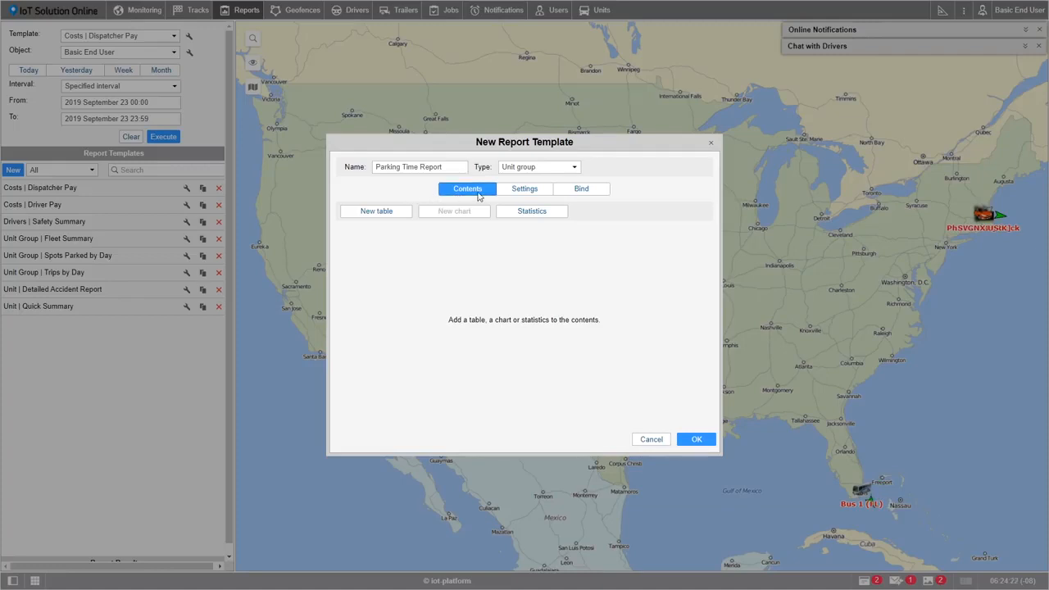
pyautogui.click(527, 191)
pyautogui.click(582, 193)
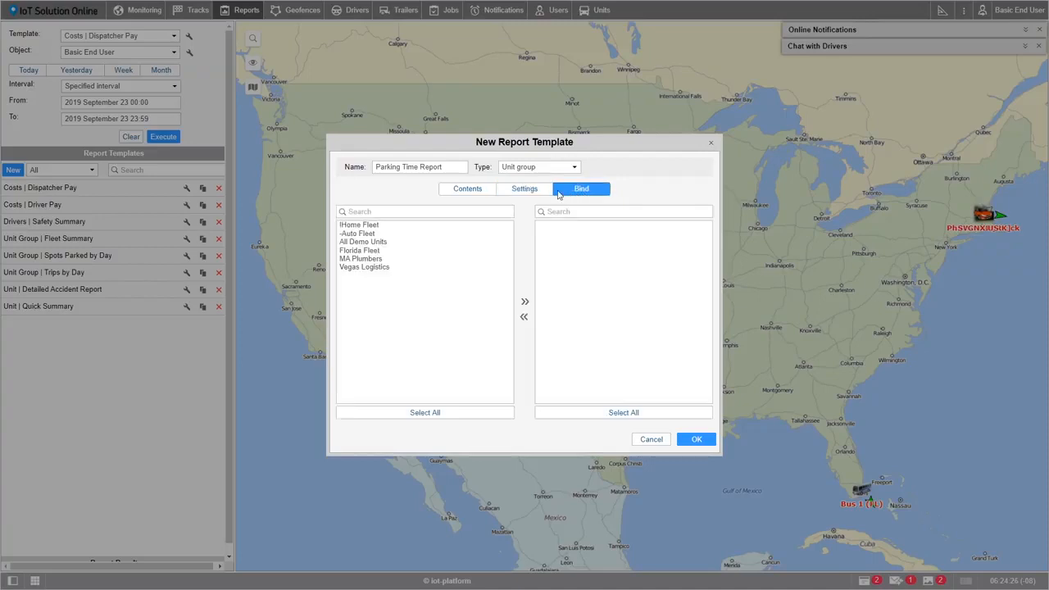
pyautogui.click(468, 194)
pyautogui.click(521, 194)
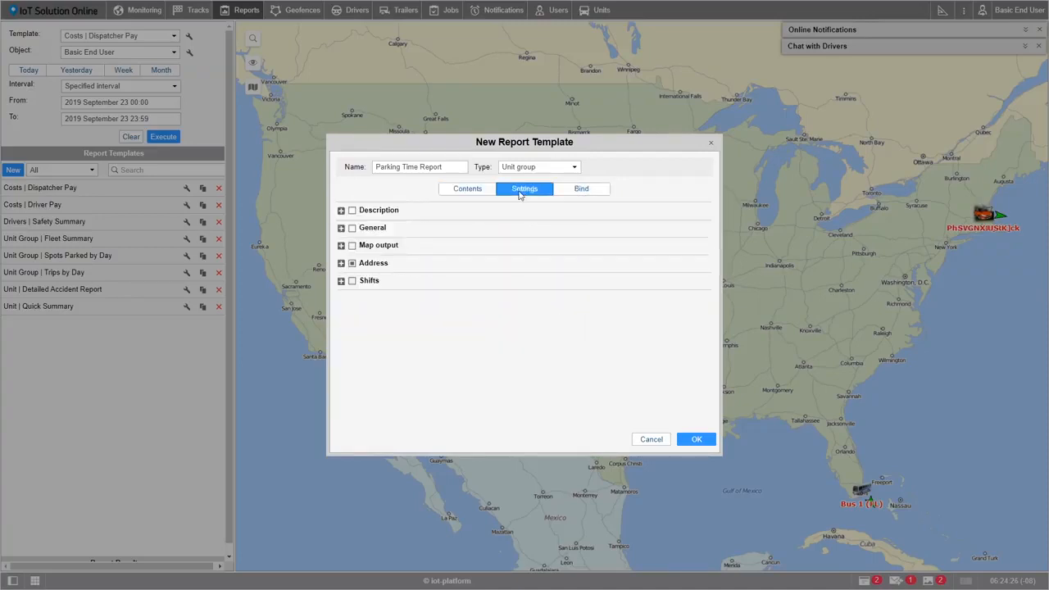
pyautogui.click(472, 196)
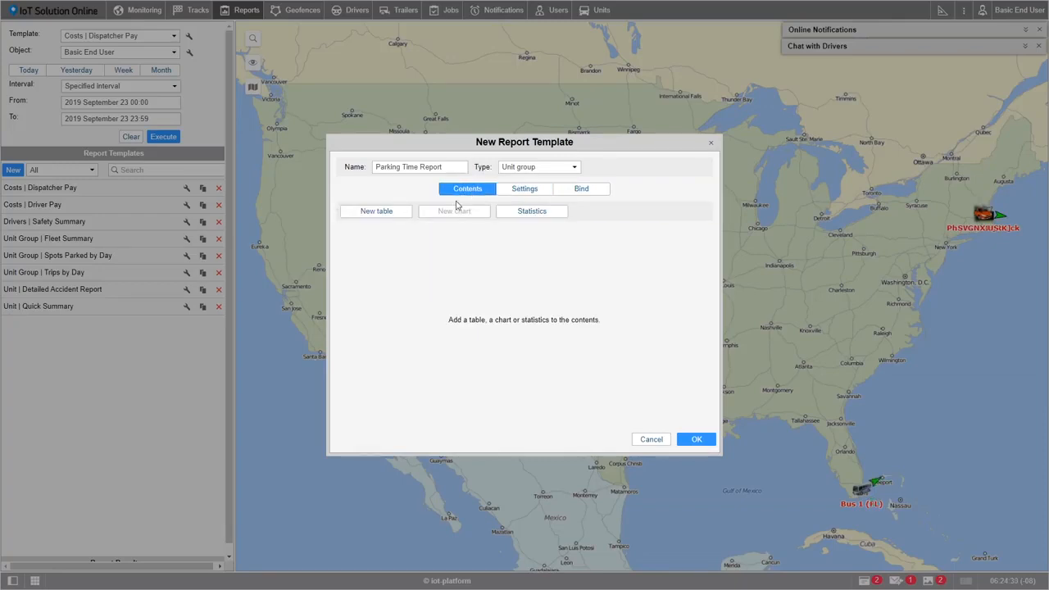
# - Add statistics to the template's contents with the Report, Interval beginning and Report execution time fields enabled
pyautogui.click(535, 217)
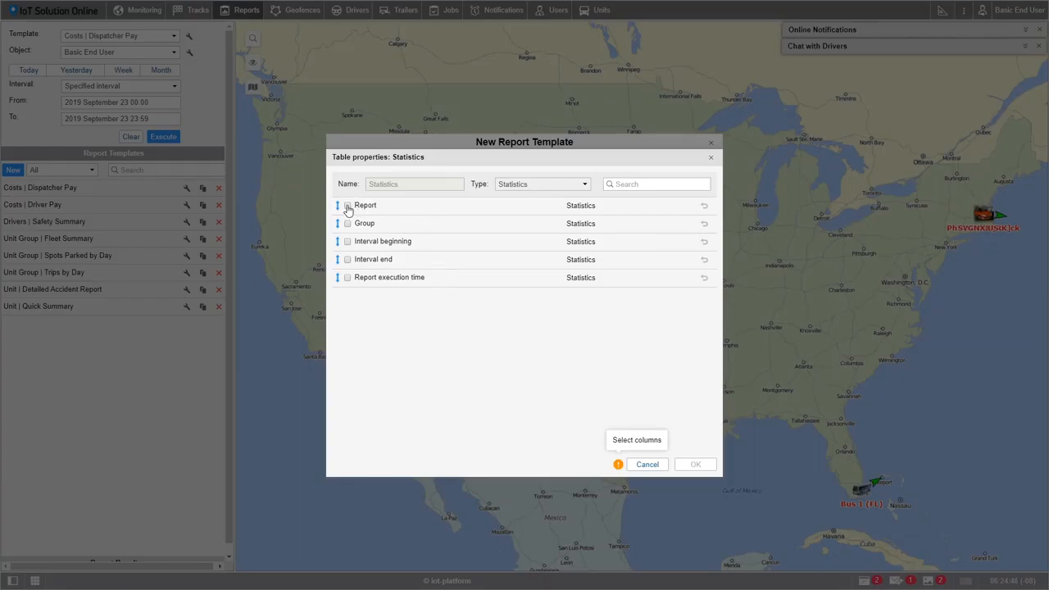
pyautogui.click(348, 207)
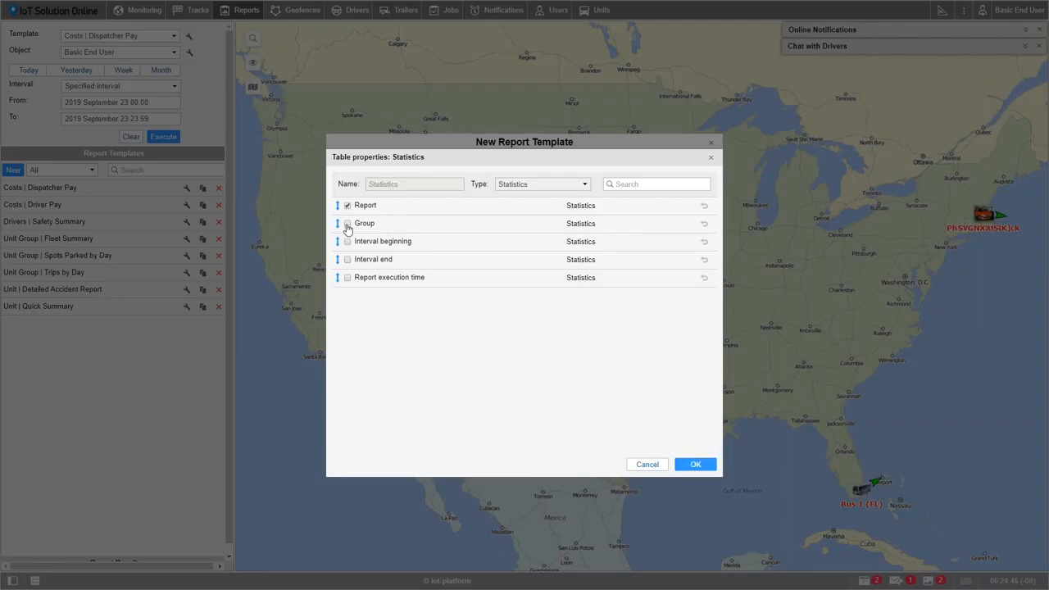
pyautogui.click(348, 243)
pyautogui.click(348, 279)
pyautogui.click(695, 465)
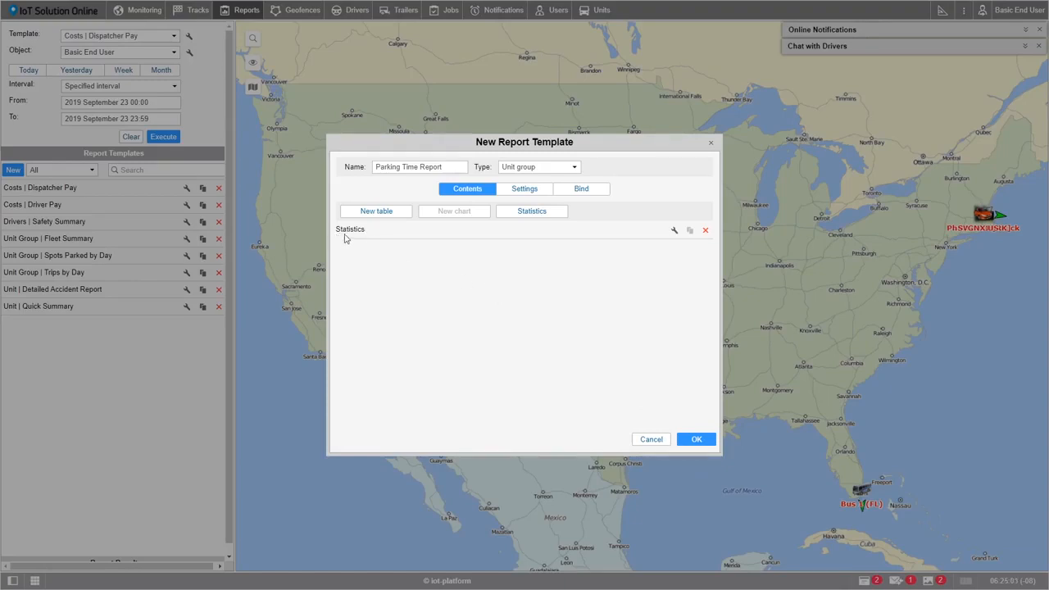
# - Start a new table in the template's contents and set its type to Parkings
pyautogui.click(383, 220)
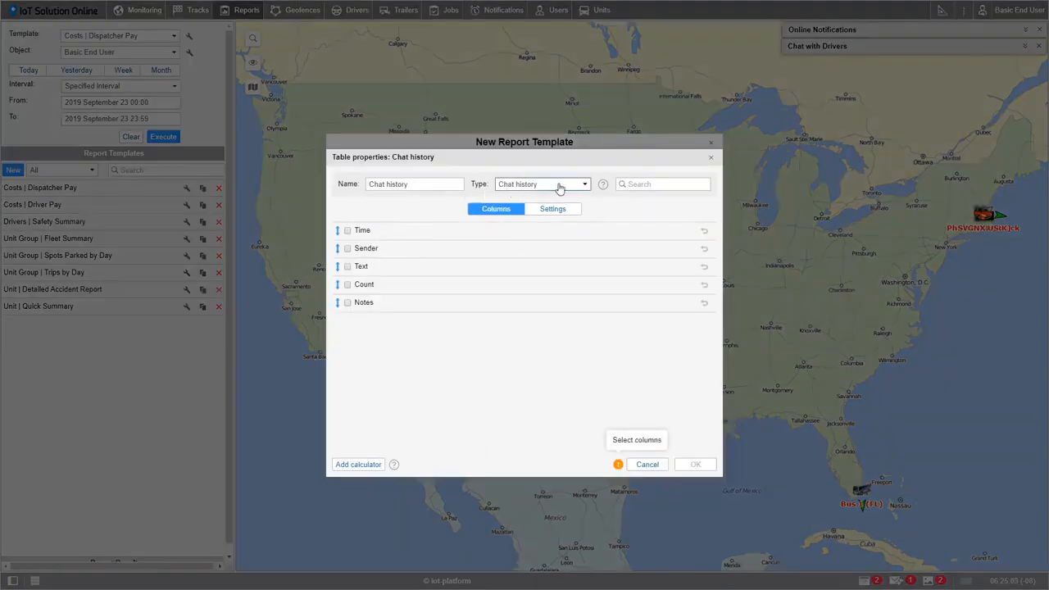
pyautogui.click(587, 187)
pyautogui.scroll(-5, 587, 298)
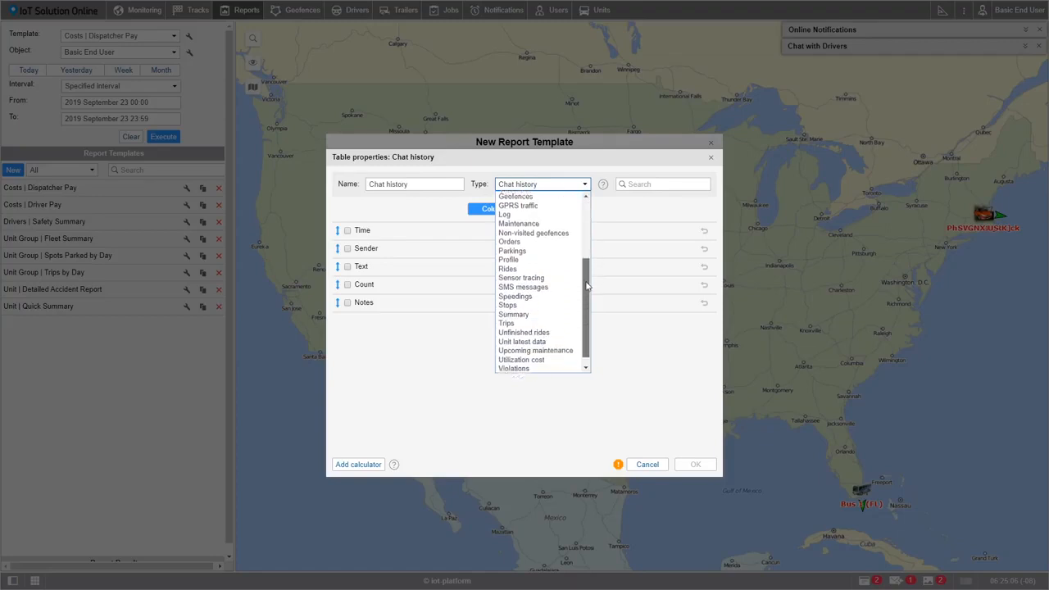
pyautogui.moveTo(587, 299); pyautogui.dragTo(591, 227)
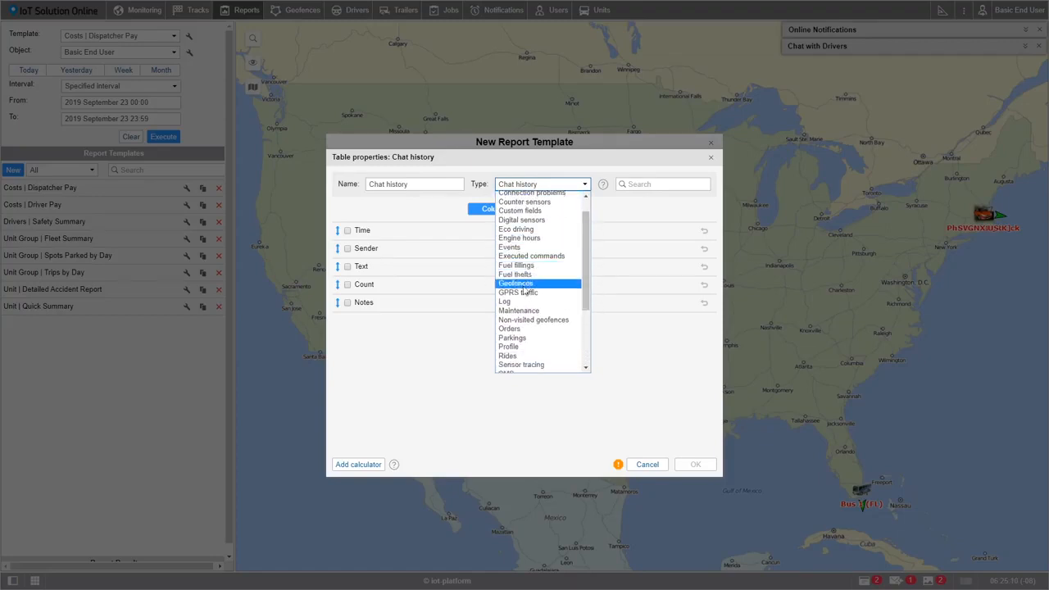
pyautogui.click(519, 340)
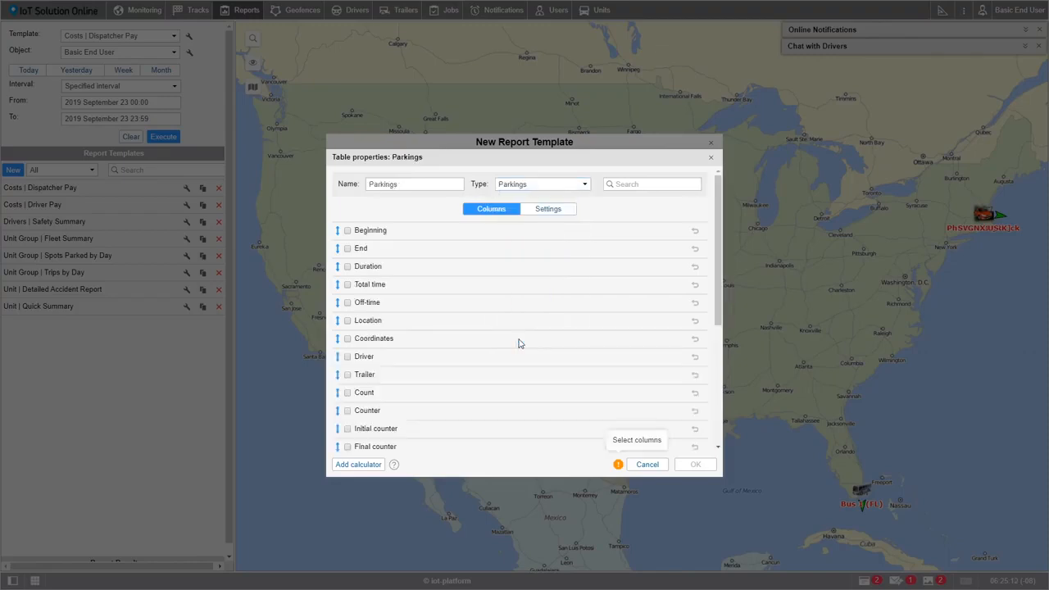
pyautogui.doubleClick(403, 186)
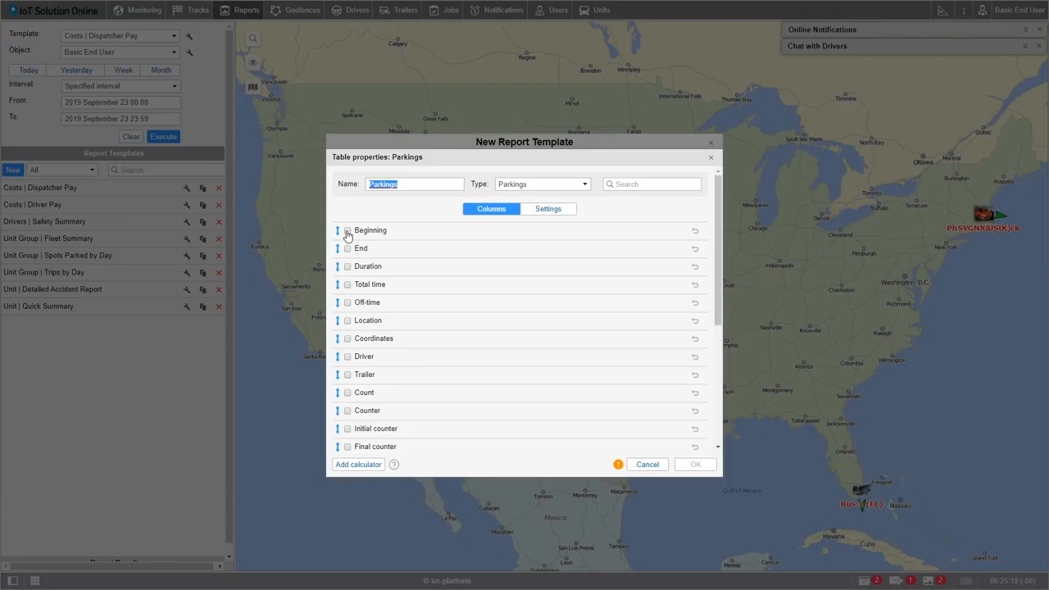
# - Include the Beginning and End columns in the Parkings table, renaming them "Parking Start" and "Parking End"
pyautogui.click(347, 232)
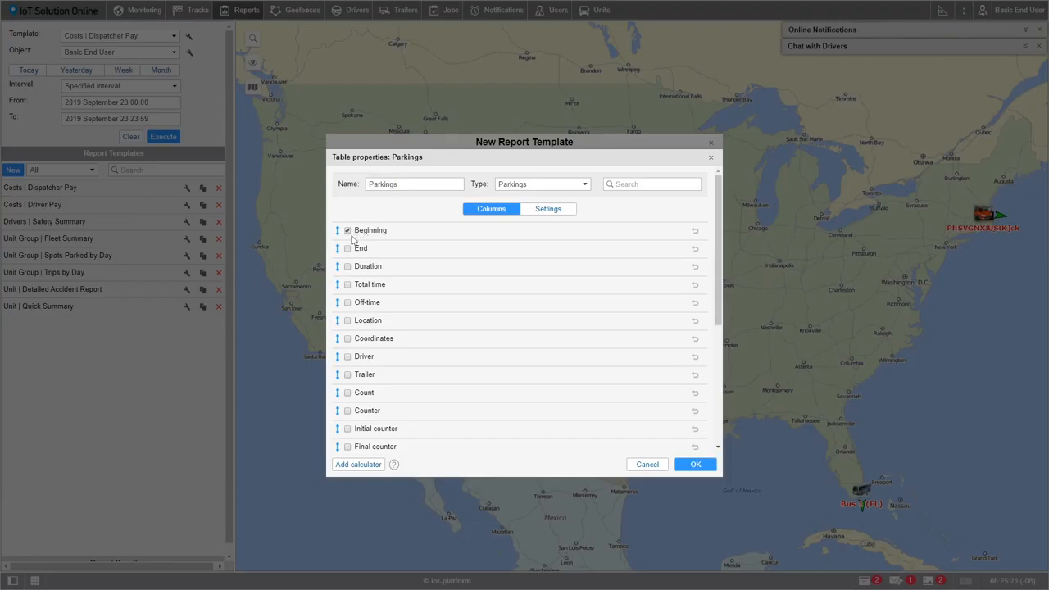
pyautogui.doubleClick(360, 232)
pyautogui.write('Parking Start')
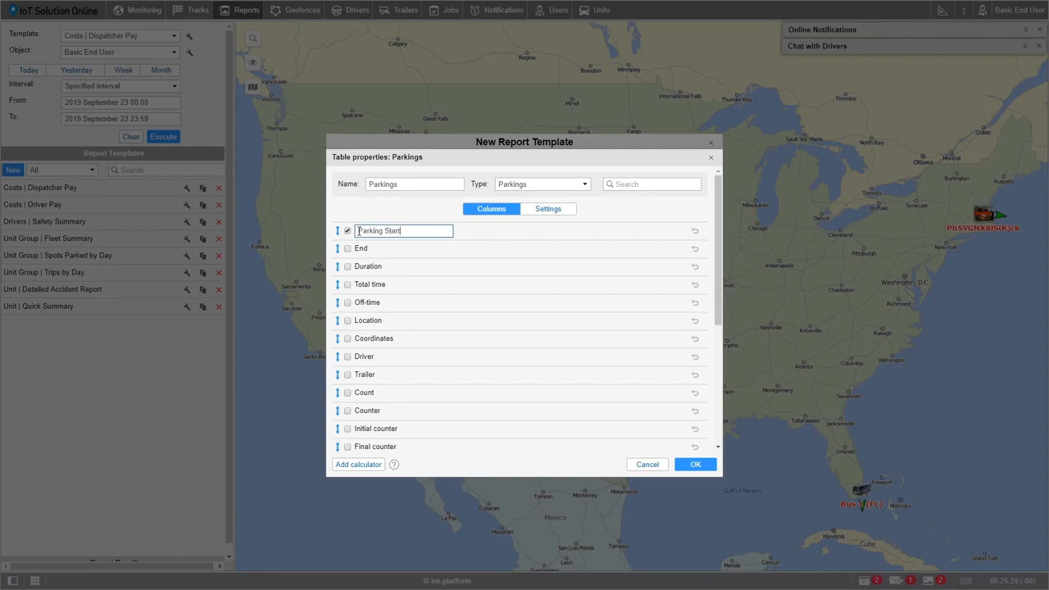
pyautogui.click(347, 249)
pyautogui.doubleClick(360, 249)
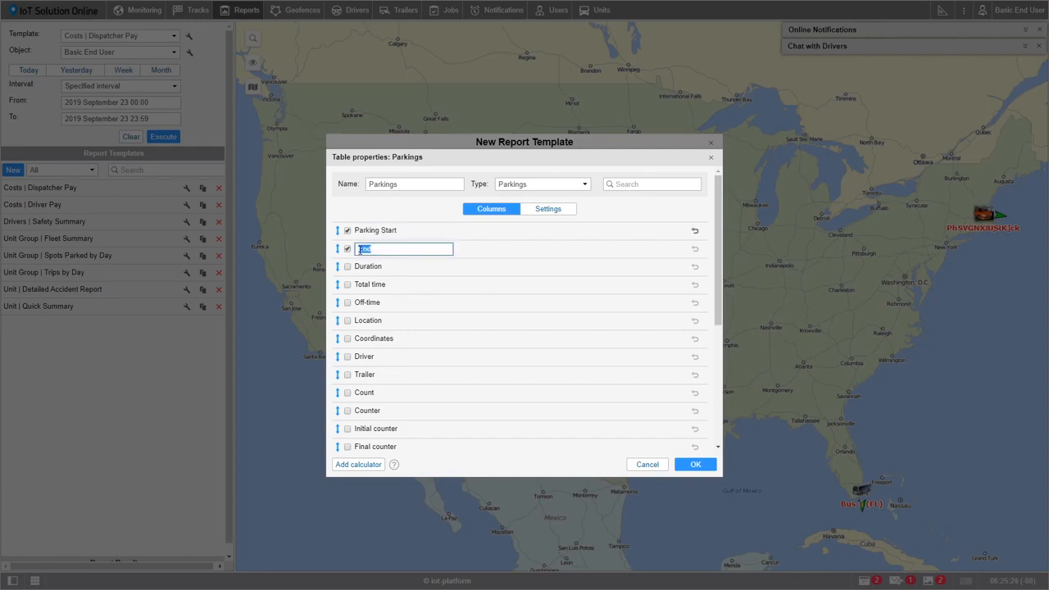
pyautogui.write('Parking End')
# - Include the Duration column renamed as "Park Time", and include Location as the first column of the table
pyautogui.click(348, 266)
pyautogui.doubleClick(369, 268)
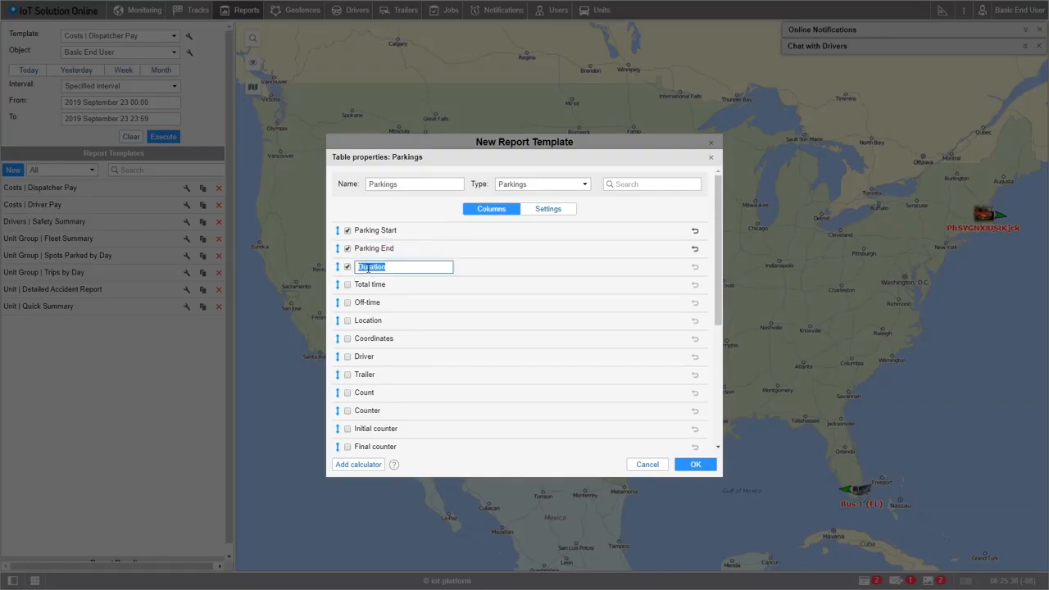
pyautogui.write('Park Time')
pyautogui.click(348, 322)
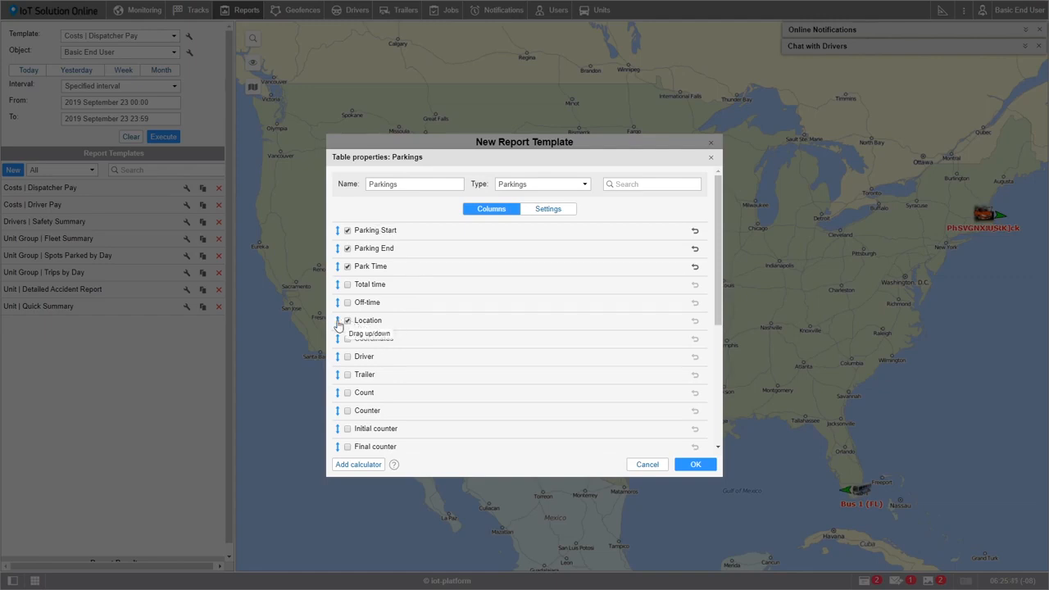
pyautogui.moveTo(339, 325); pyautogui.dragTo(339, 236)
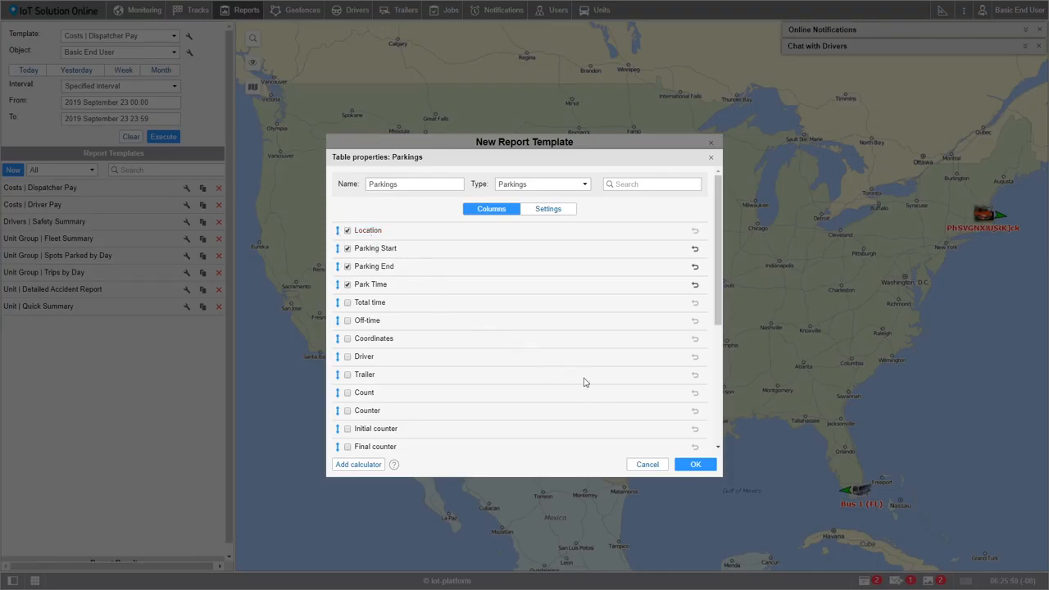
# - Group the Parkings table by Unit and Date with Detalization enabled, and save the table to the template
pyautogui.click(549, 217)
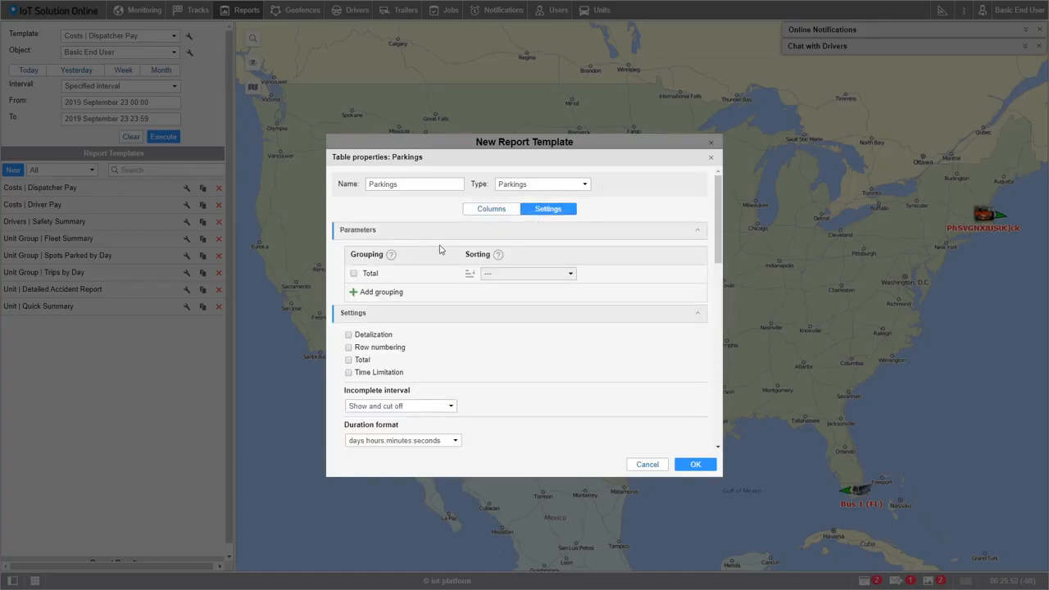
pyautogui.click(378, 293)
pyautogui.click(519, 292)
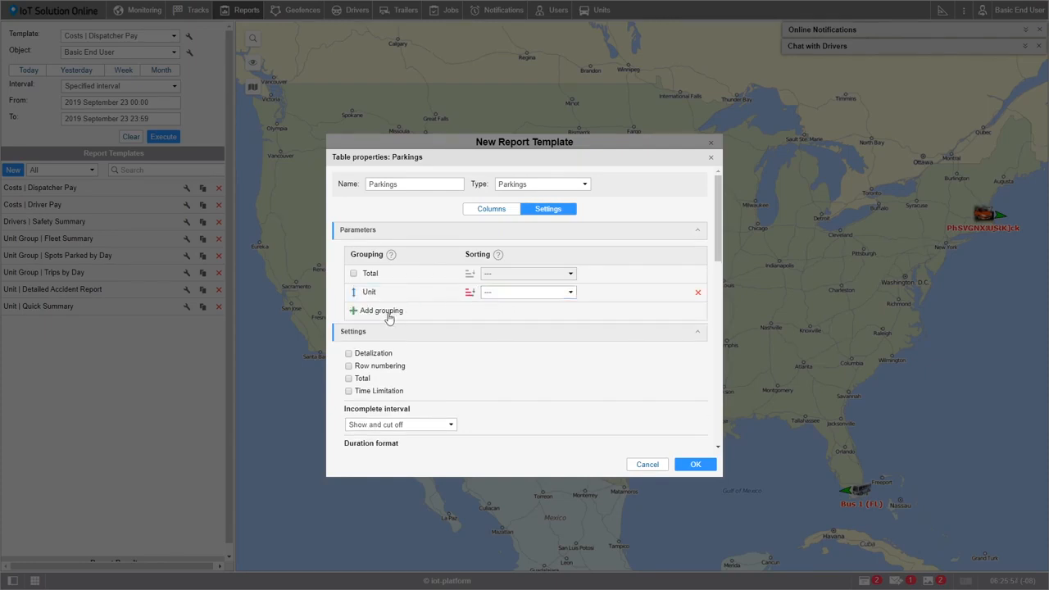
pyautogui.click(387, 312)
pyautogui.click(427, 318)
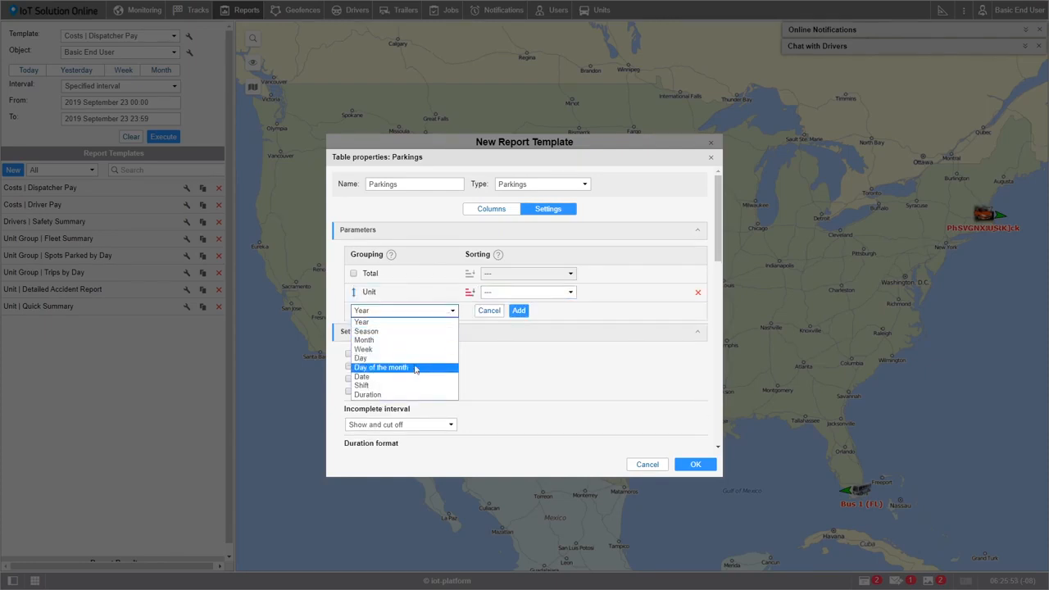
pyautogui.click(413, 378)
pyautogui.click(517, 312)
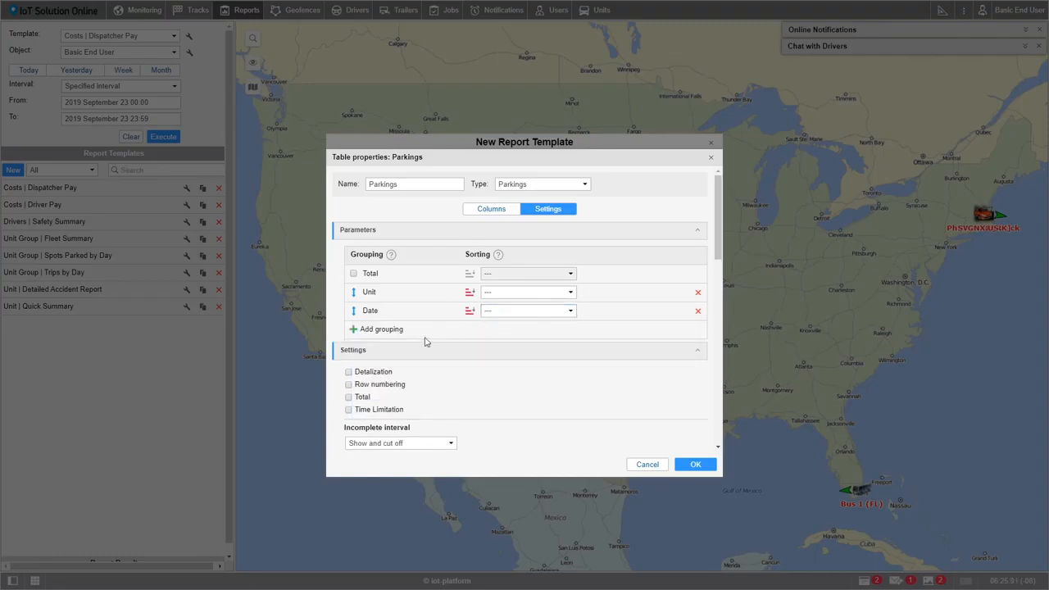
pyautogui.click(358, 376)
pyautogui.click(695, 464)
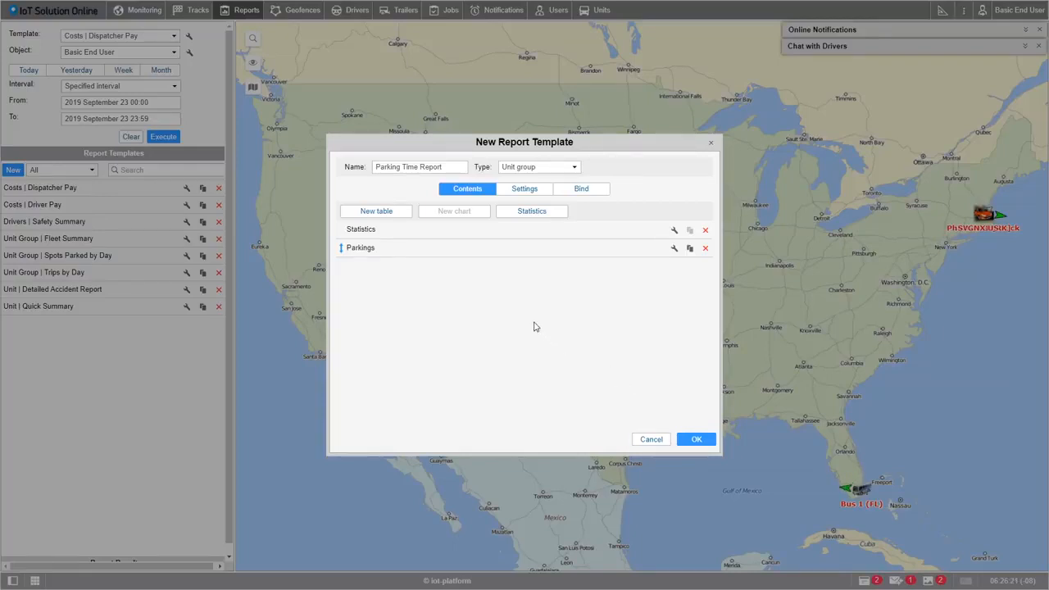
# - Enable Parking markers and Trip routes in the template's map output settings, and save the report template
pyautogui.click(522, 193)
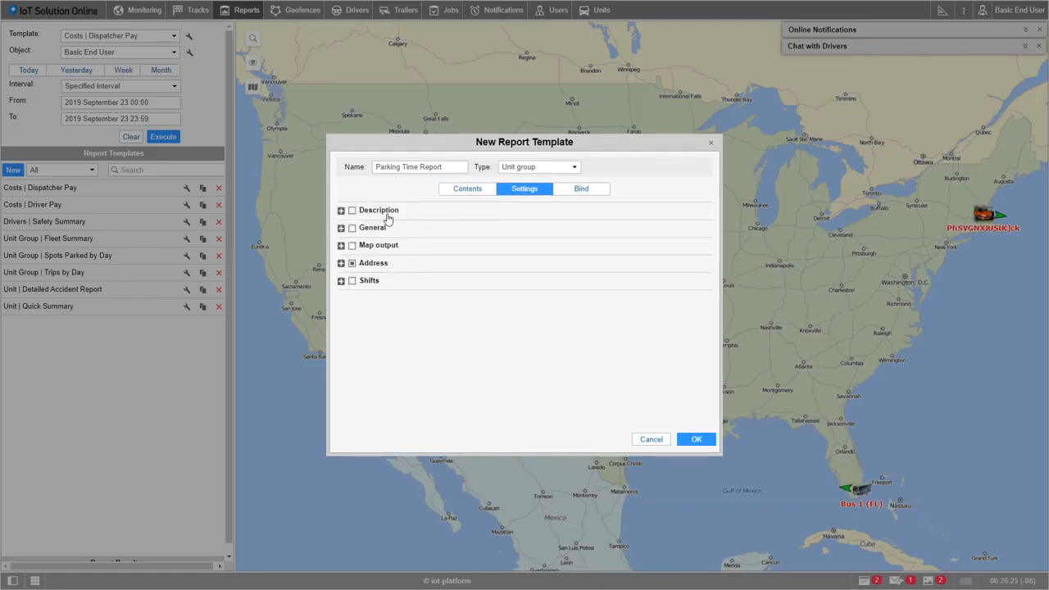
pyautogui.click(341, 246)
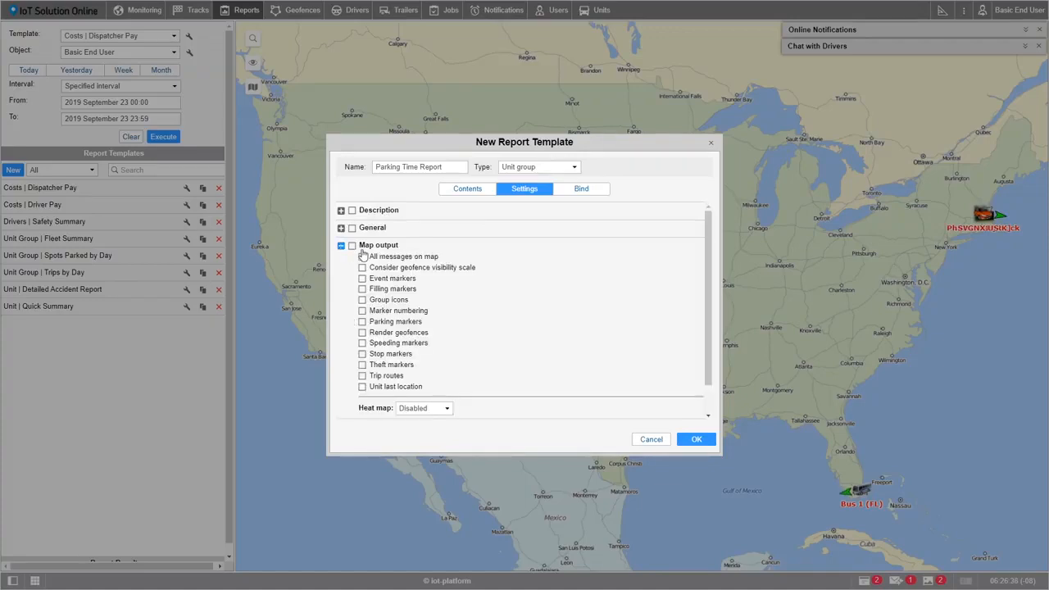
pyautogui.click(363, 324)
pyautogui.click(362, 375)
pyautogui.click(695, 441)
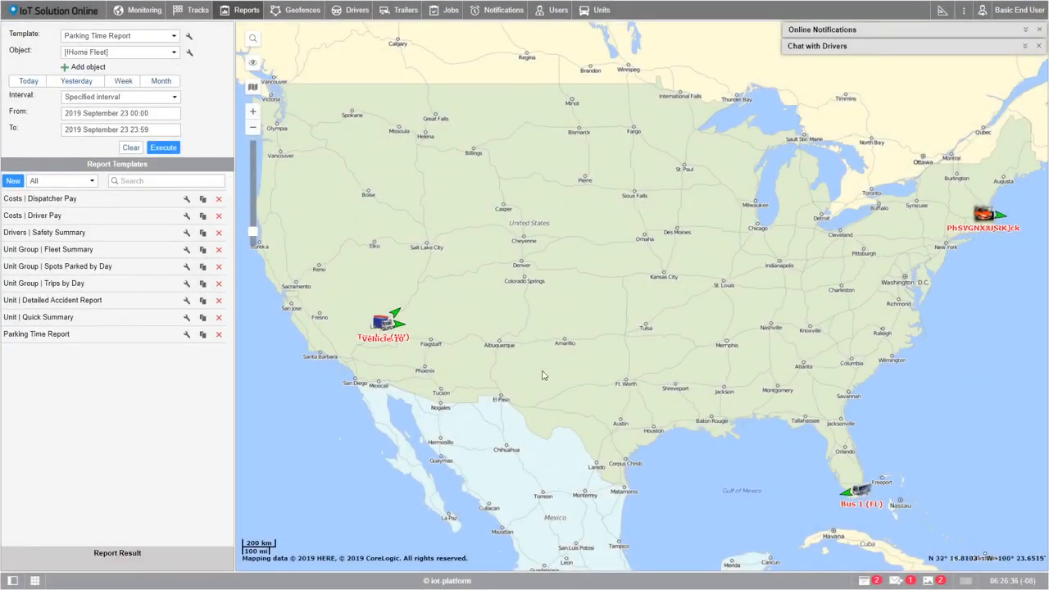